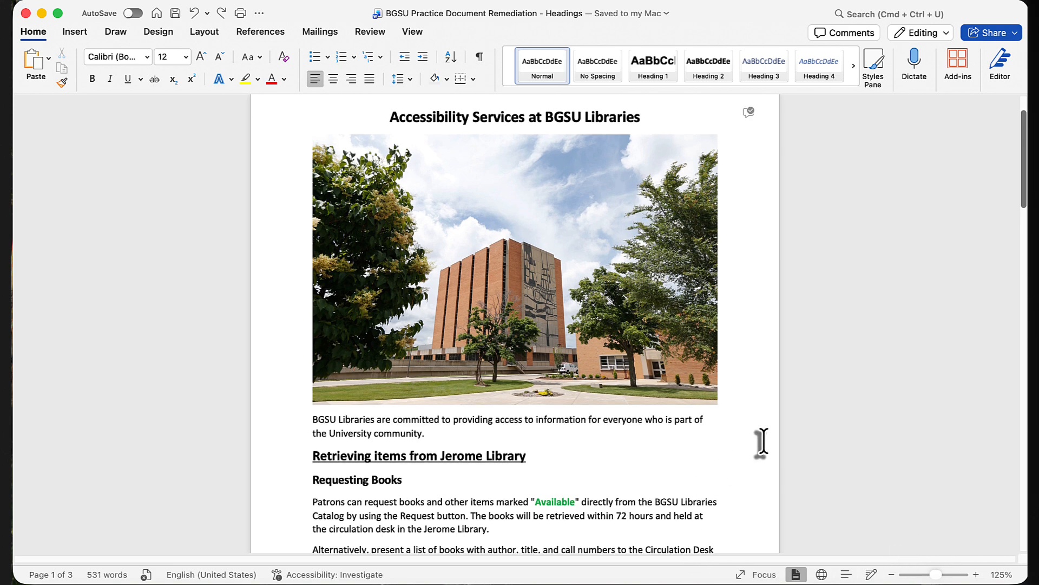
Step: Show the Navigation Pane beside the document and switch it to the Document Map view
{"action": "scroll", "coordinate": [769, 373], "scroll_direction": "down", "scroll_amount": 3}
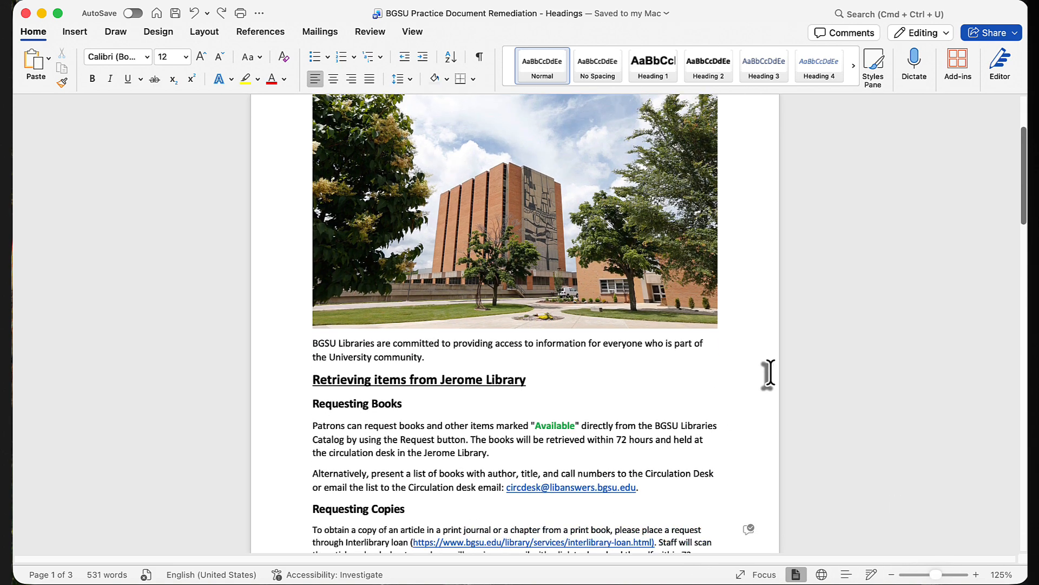
{"action": "scroll", "coordinate": [768, 373], "scroll_direction": "down", "scroll_amount": 6}
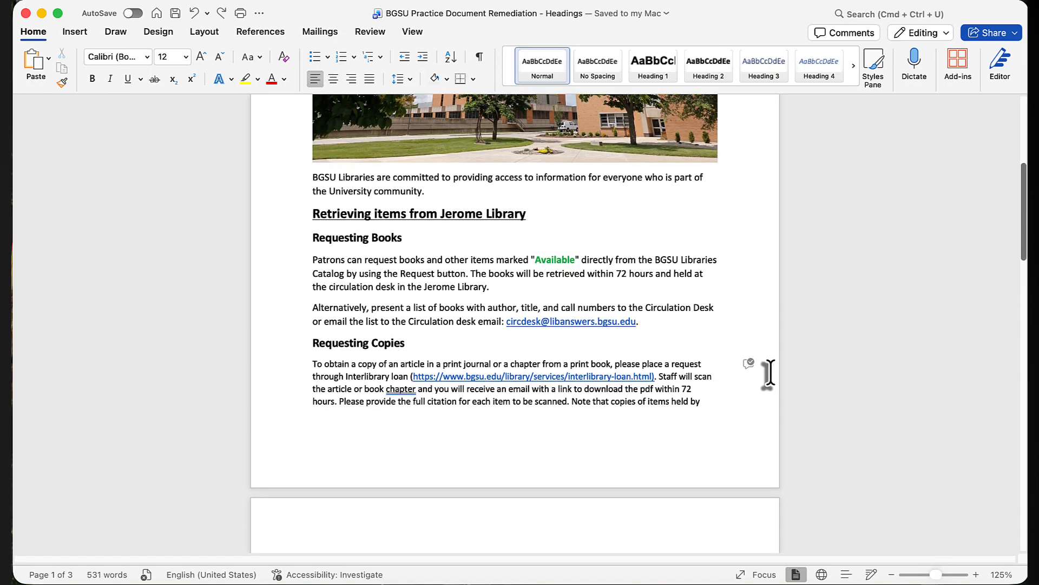
{"action": "scroll", "coordinate": [769, 373], "scroll_direction": "up", "scroll_amount": 4}
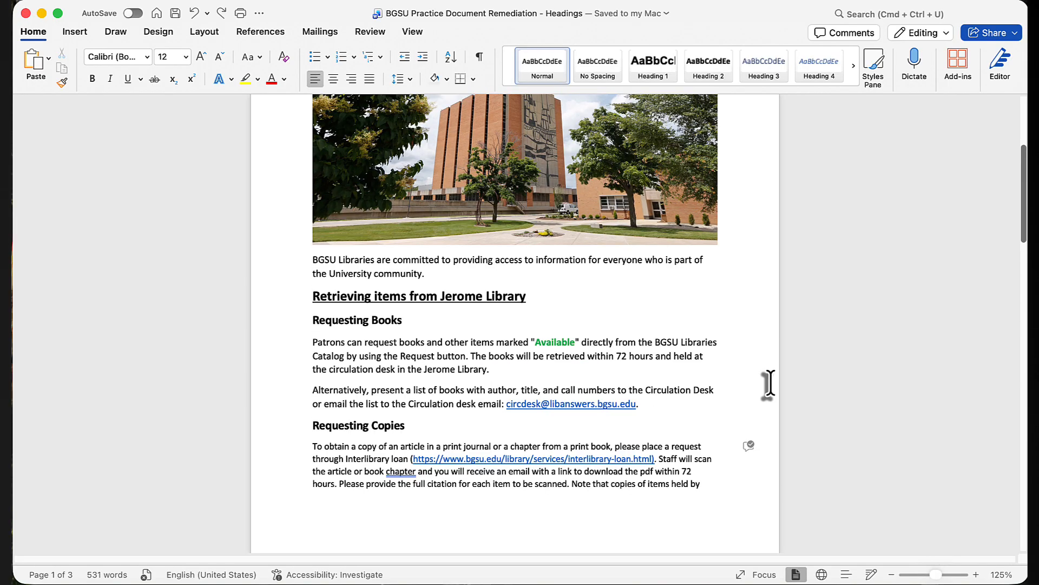
{"action": "scroll", "coordinate": [768, 383], "scroll_direction": "up", "scroll_amount": 10}
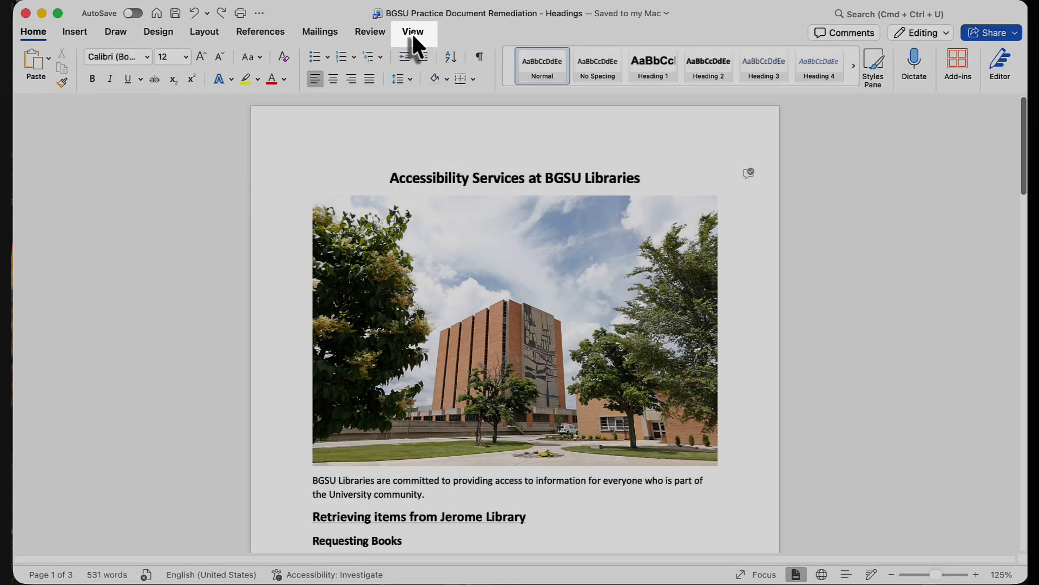
{"action": "left_click", "coordinate": [413, 31]}
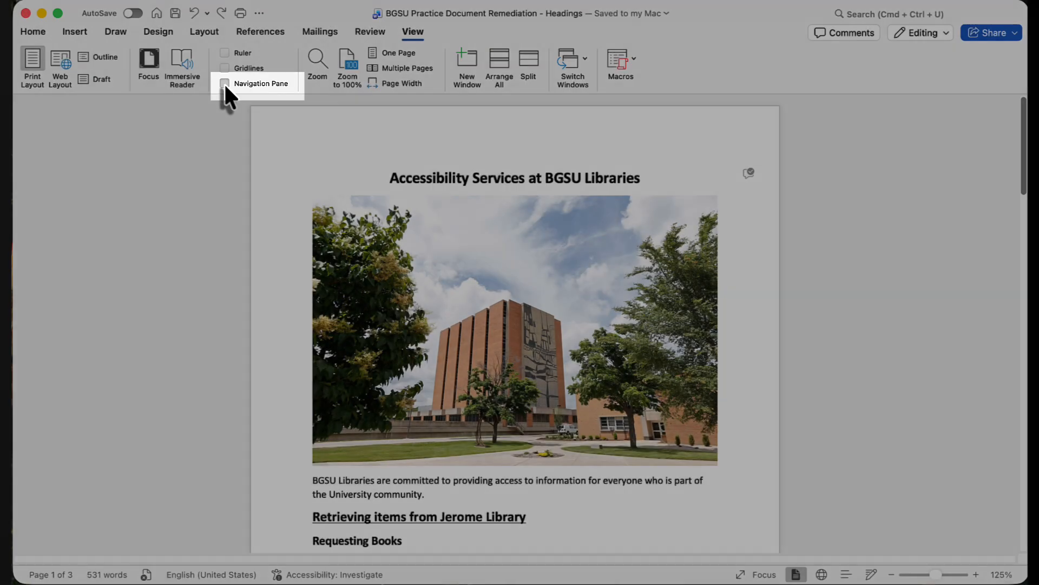
{"action": "left_click", "coordinate": [225, 83]}
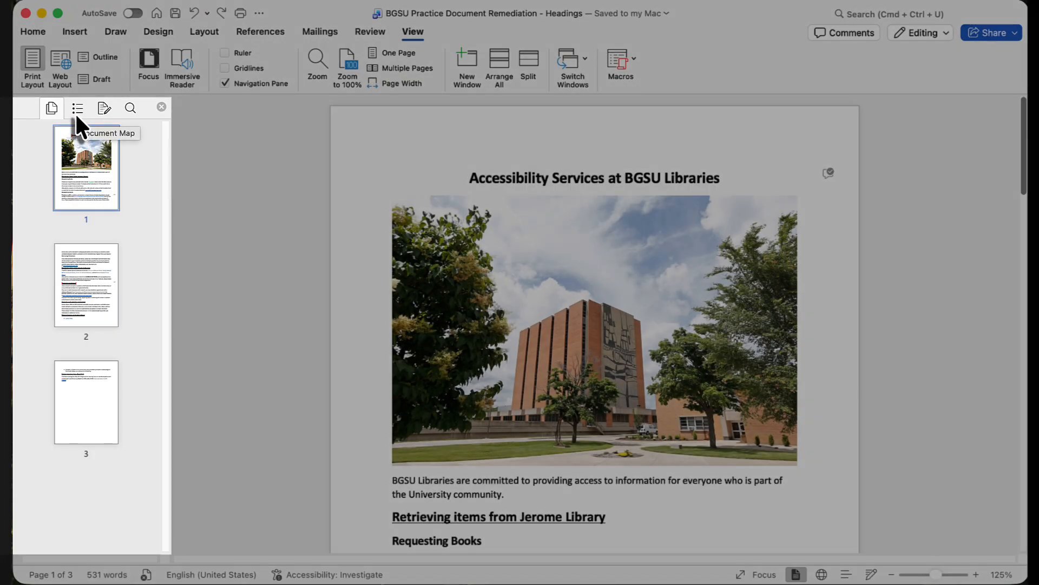
{"action": "left_click", "coordinate": [76, 111]}
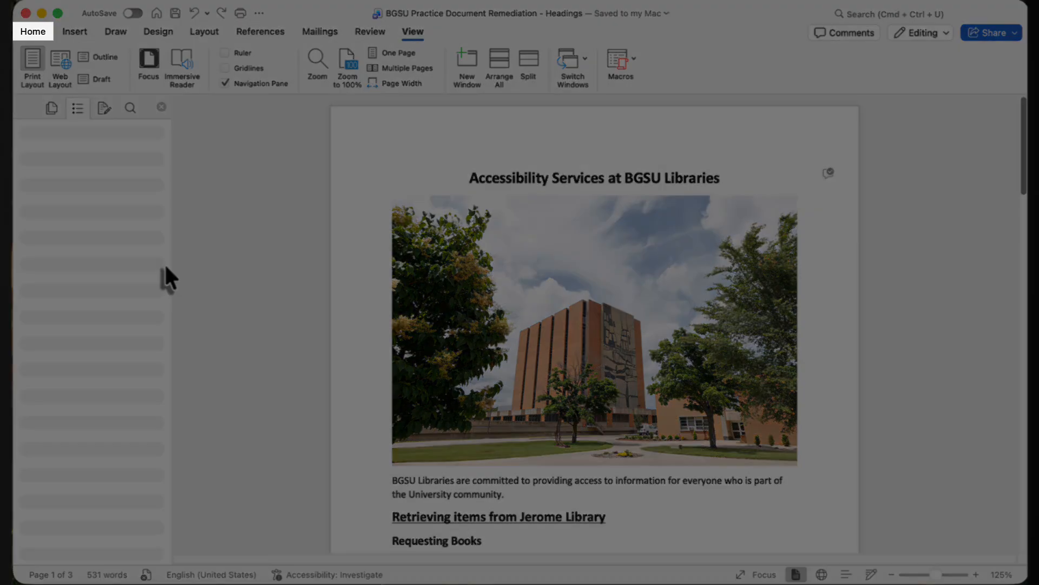
Step: Try applying the Heading 1 style to the title "Accessibility Services at BGSU Libraries", and undo it
{"action": "left_click", "coordinate": [34, 32]}
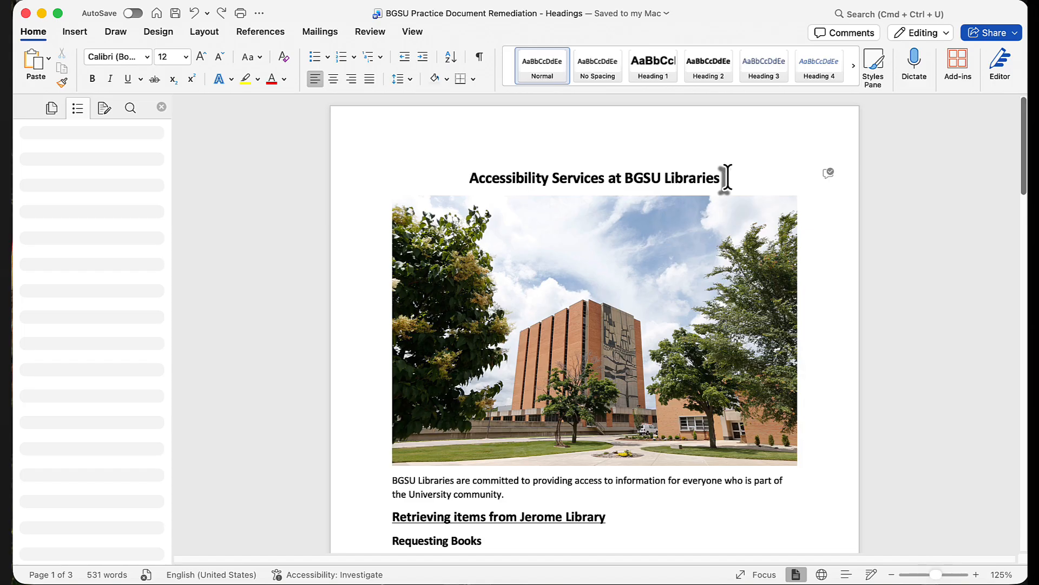
{"action": "left_click_drag", "start_coordinate": [726, 178], "coordinate": [474, 178]}
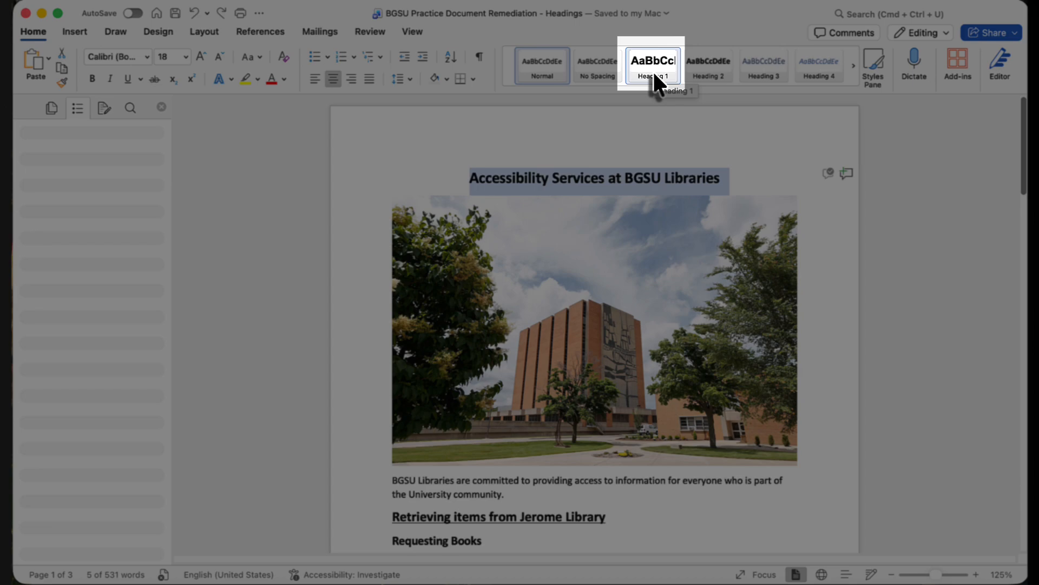
{"action": "left_click", "coordinate": [654, 72]}
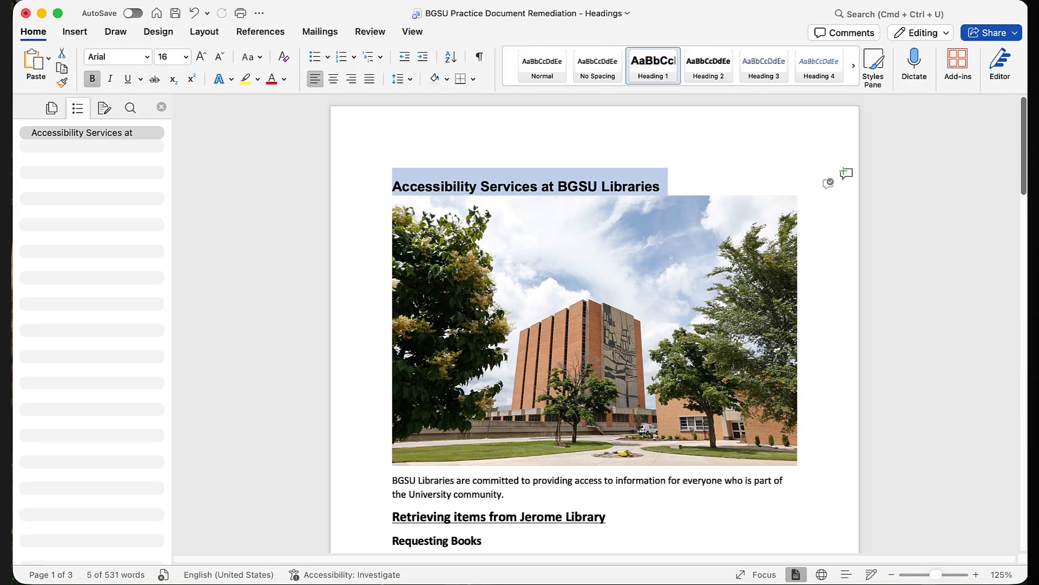
{"action": "key", "text": "super+z"}
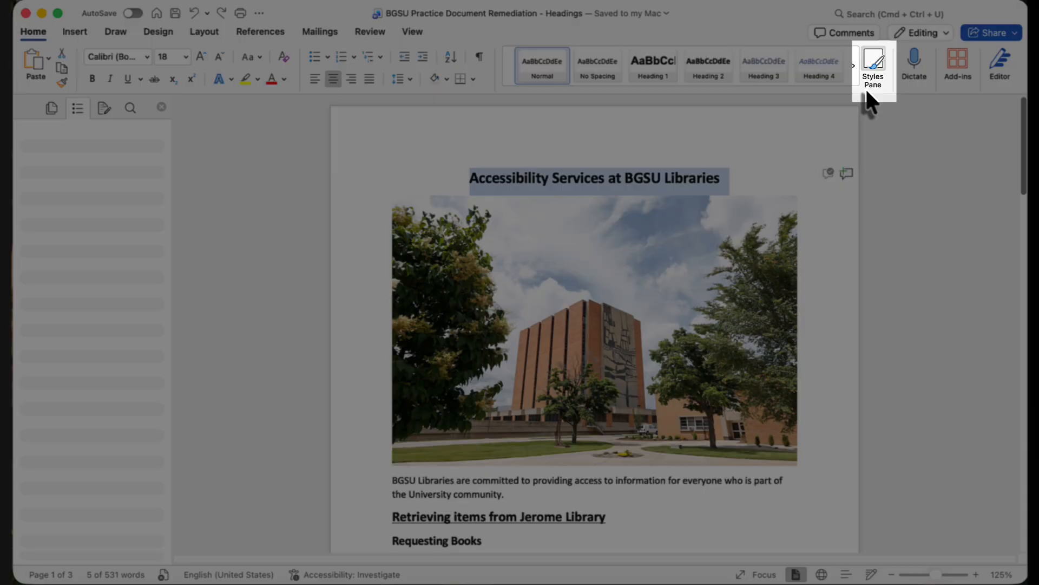
Step: Open the Styles pane and update the Heading 1 style to match the selected document title
{"action": "left_click", "coordinate": [866, 86]}
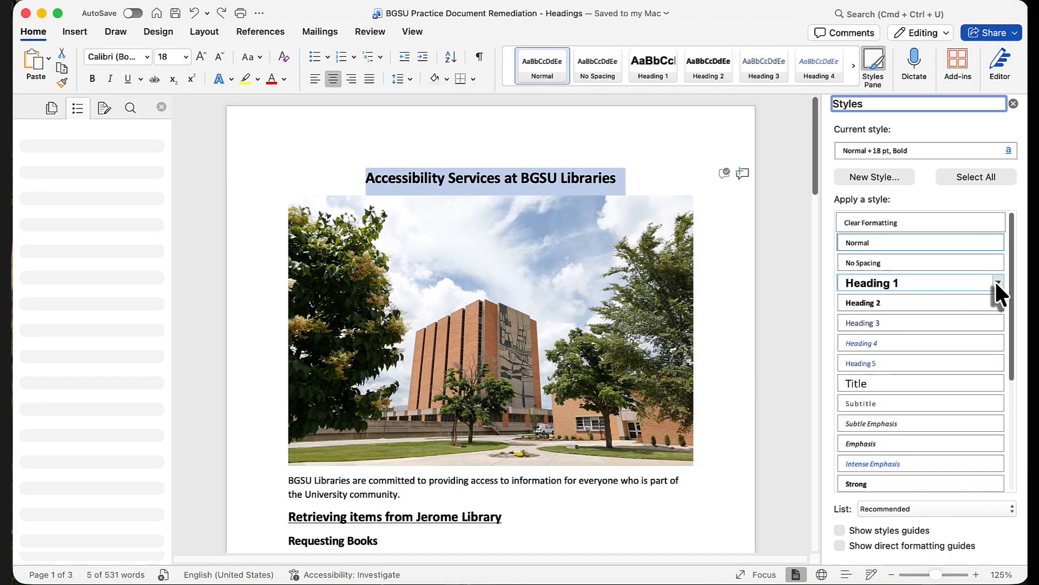
{"action": "left_click", "coordinate": [996, 281]}
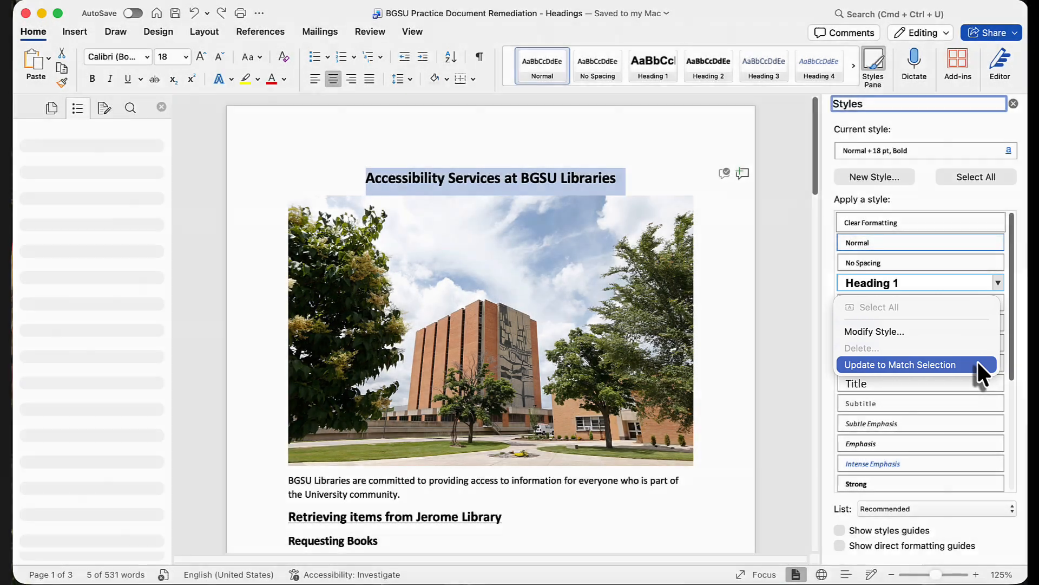
{"action": "left_click", "coordinate": [977, 362]}
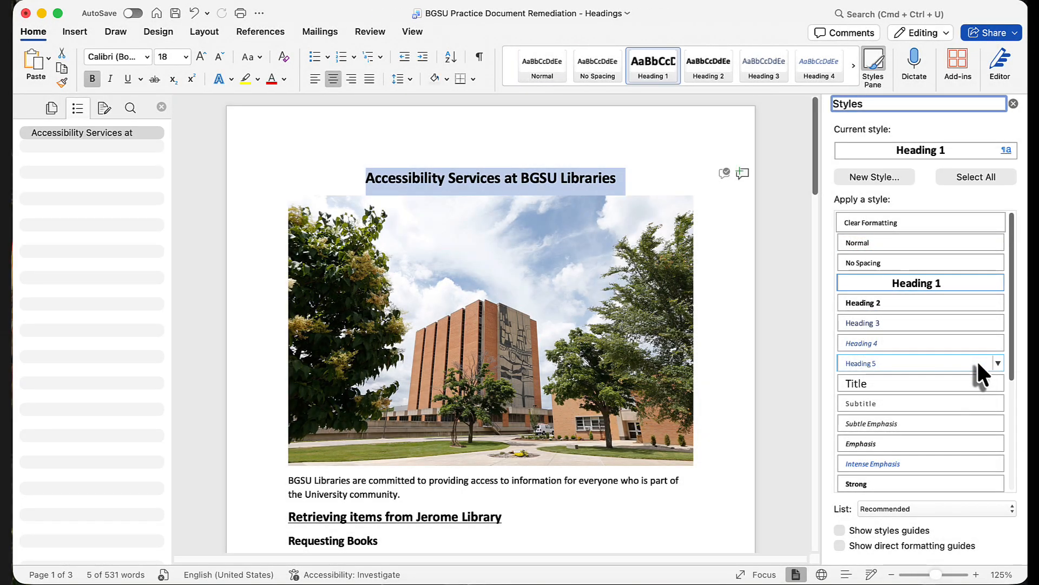
{"action": "mouse_move", "coordinate": [978, 364]}
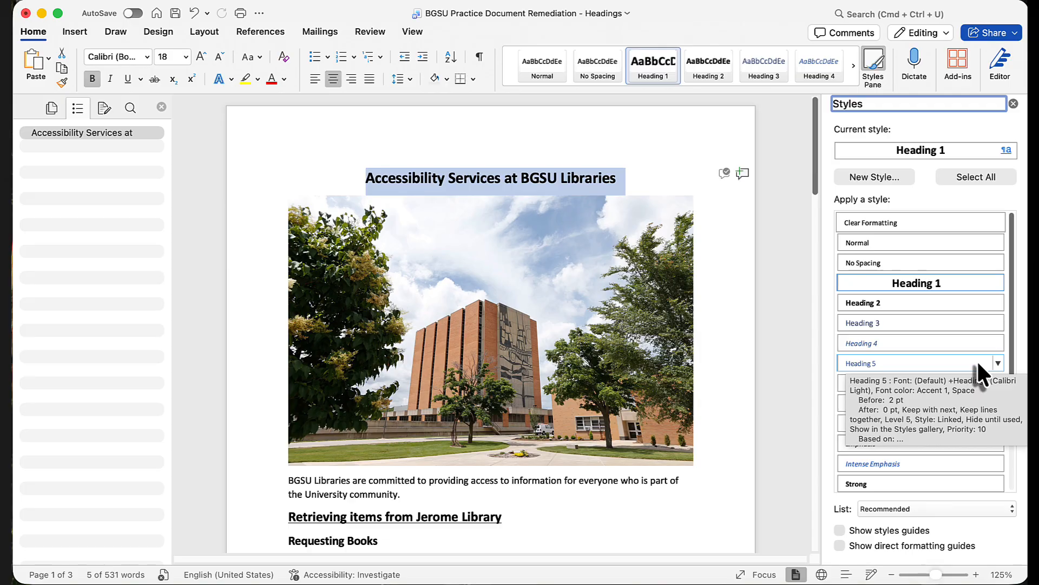
Step: Remove the underline from "Retrieving items from Jerome Library" and update the Heading 2 style to match that text
{"action": "scroll", "coordinate": [493, 367], "scroll_direction": "down", "scroll_amount": 2}
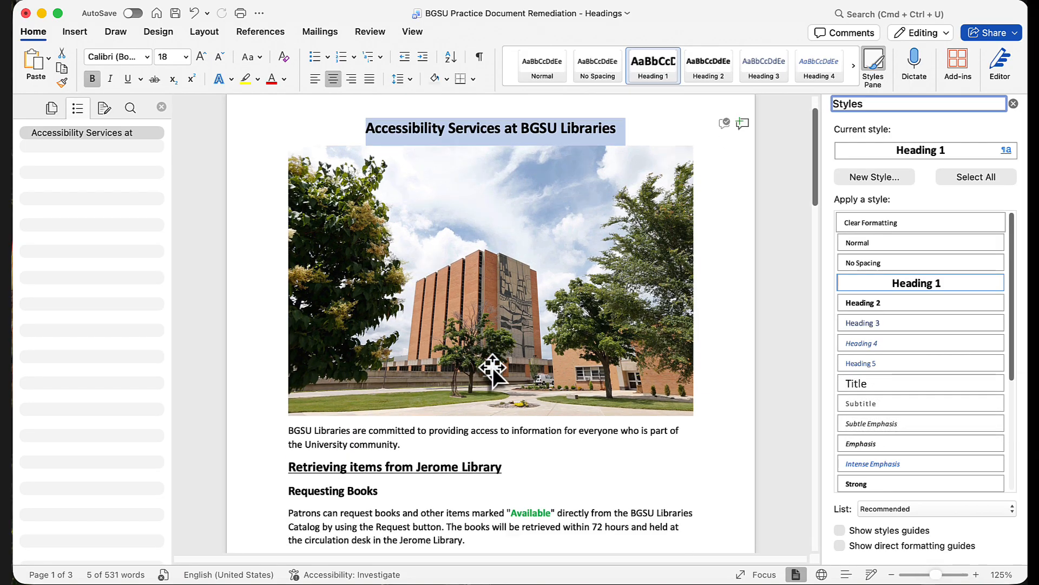
{"action": "scroll", "coordinate": [493, 367], "scroll_direction": "down", "scroll_amount": 3}
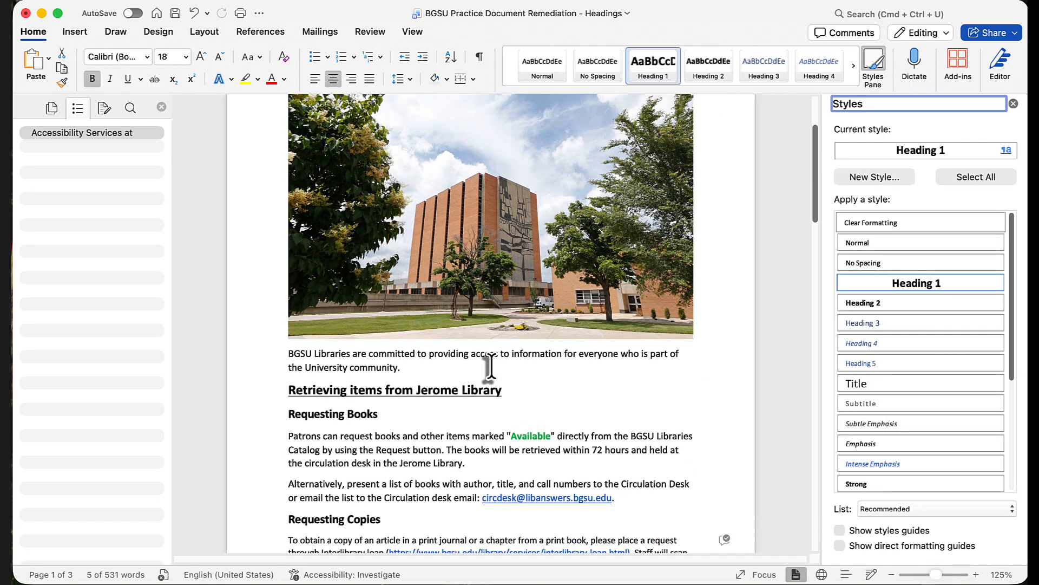
{"action": "left_click_drag", "start_coordinate": [510, 391], "coordinate": [299, 389]}
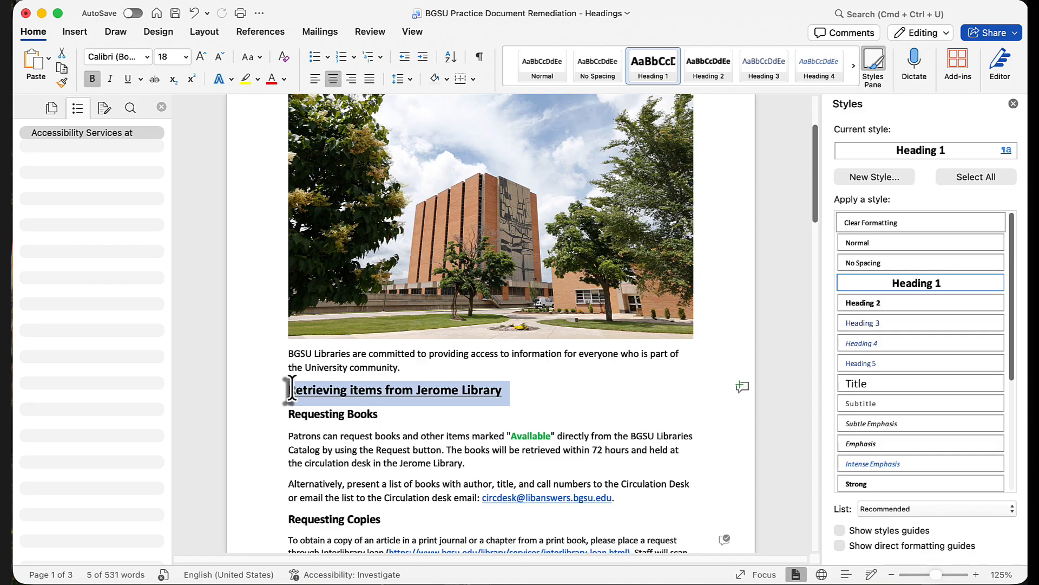
{"action": "key", "text": "super+shift+n"}
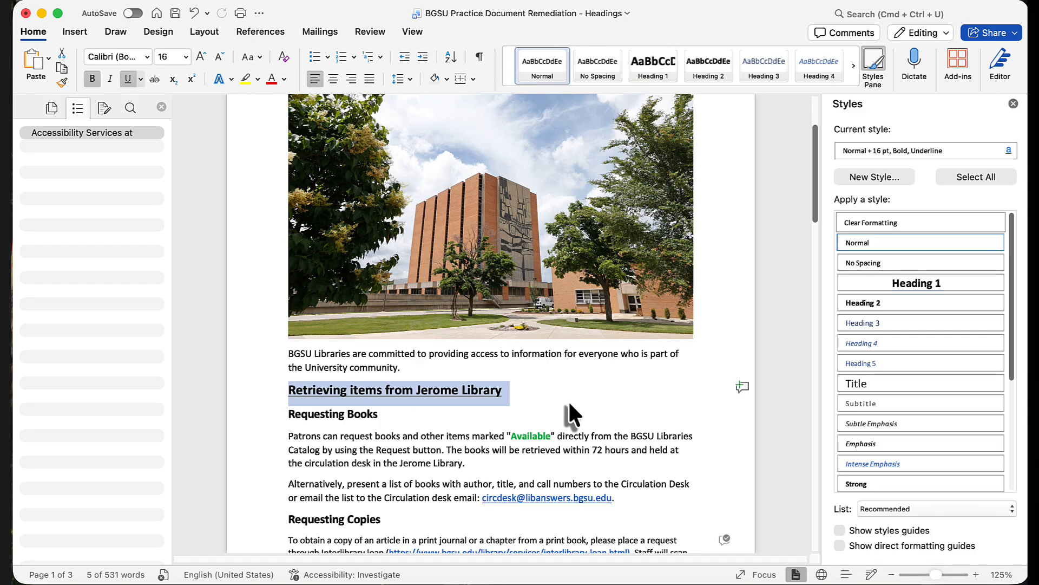
{"action": "left_click", "coordinate": [125, 79]}
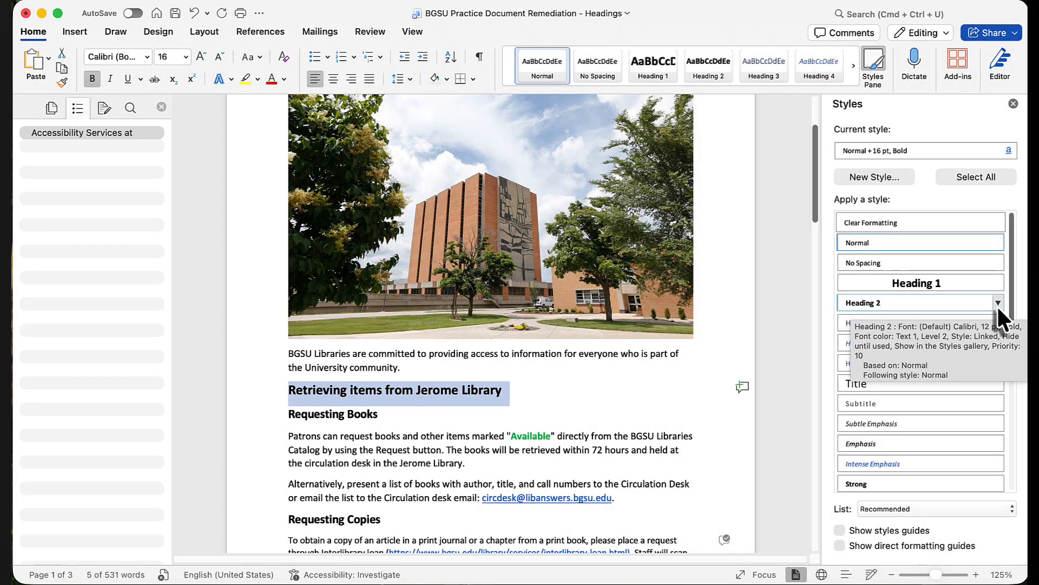
{"action": "left_click", "coordinate": [997, 303]}
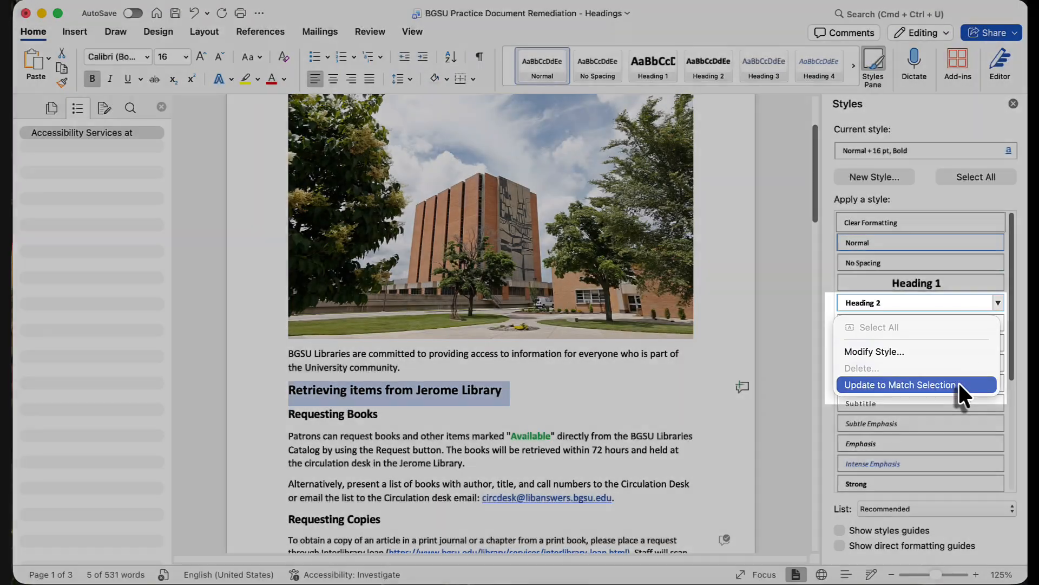
{"action": "left_click", "coordinate": [958, 381]}
Step: Apply the Heading 2 style to the "Retrieving items from Special Collections" section title on page 2
{"action": "scroll", "coordinate": [749, 394], "scroll_direction": "up", "scroll_amount": 5}
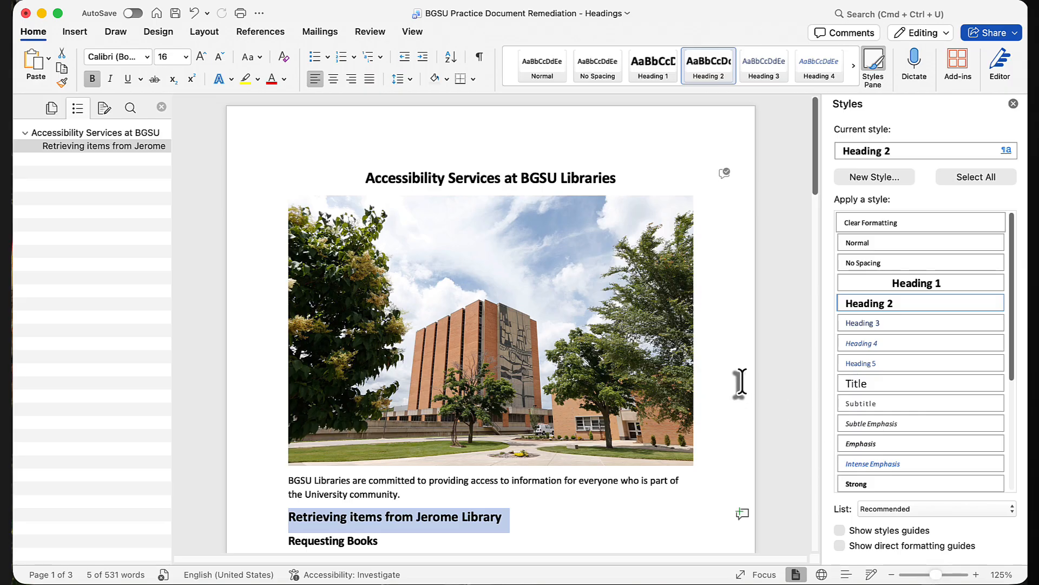
{"action": "scroll", "coordinate": [739, 388], "scroll_direction": "down", "scroll_amount": 3}
{"action": "scroll", "coordinate": [739, 387], "scroll_direction": "down", "scroll_amount": 4}
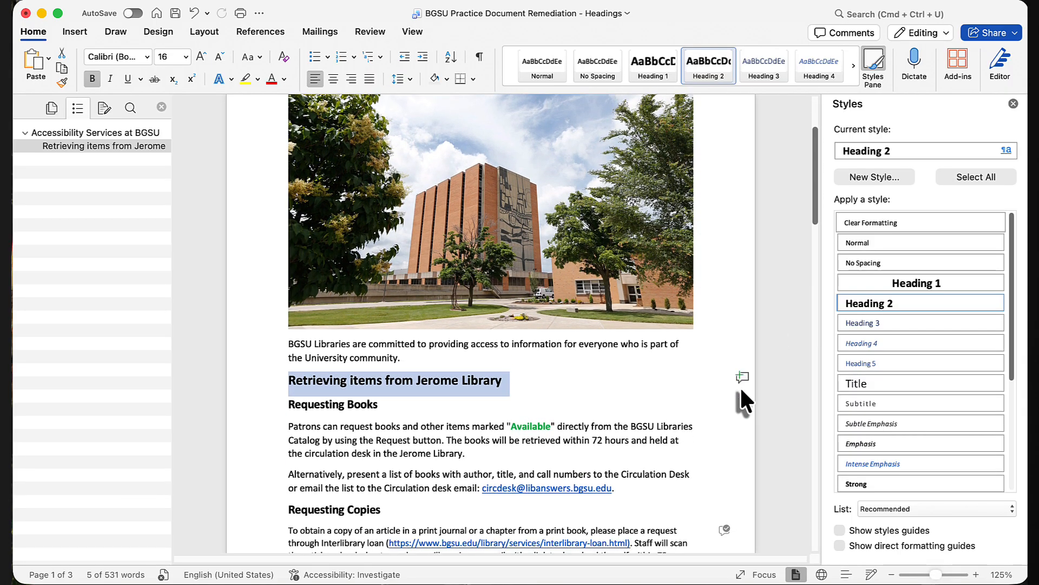
{"action": "scroll", "coordinate": [739, 387], "scroll_direction": "down", "scroll_amount": 2}
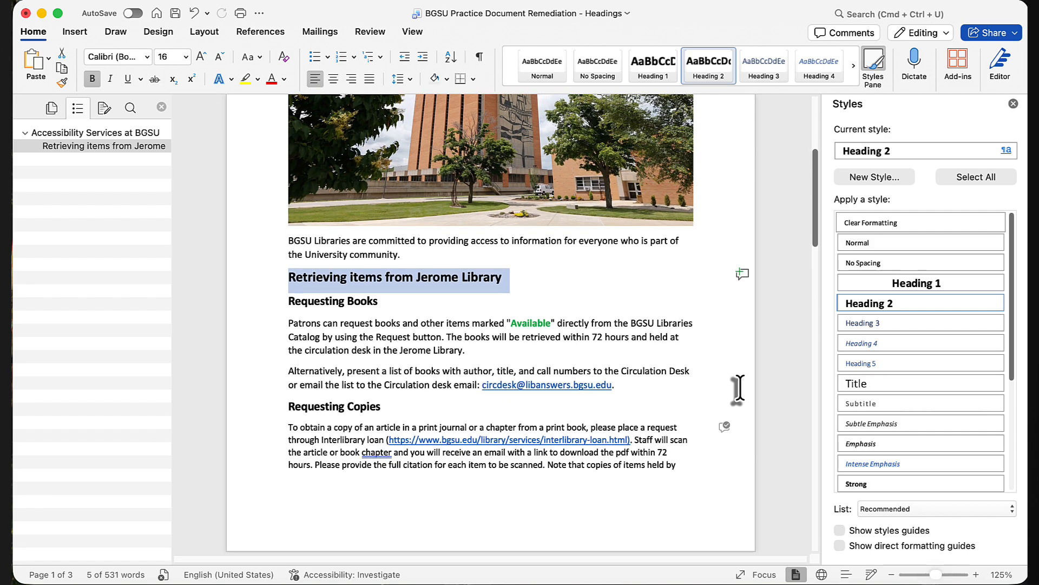
{"action": "scroll", "coordinate": [739, 387], "scroll_direction": "down", "scroll_amount": 8}
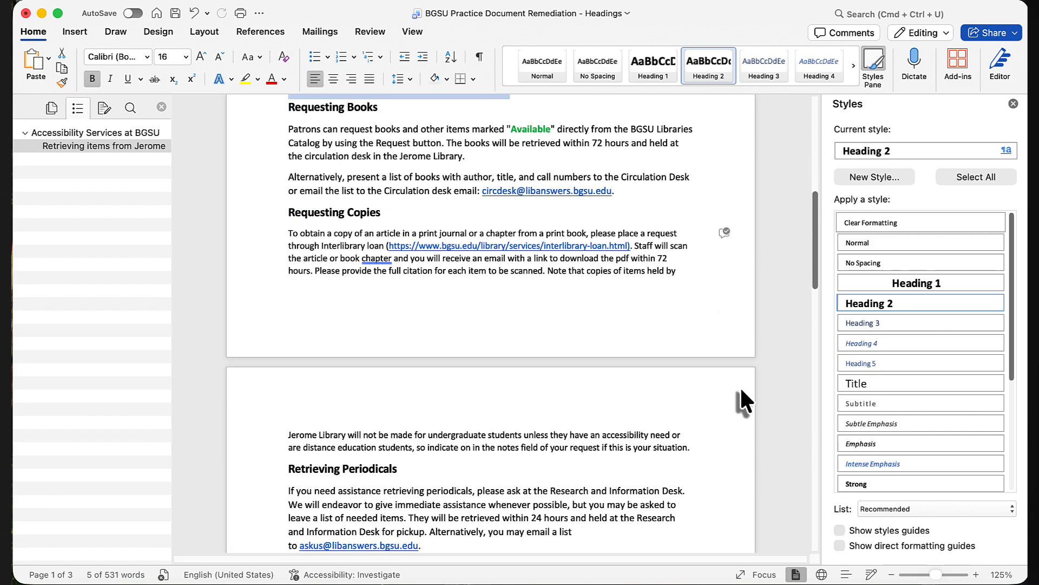
{"action": "scroll", "coordinate": [739, 387], "scroll_direction": "down", "scroll_amount": 3}
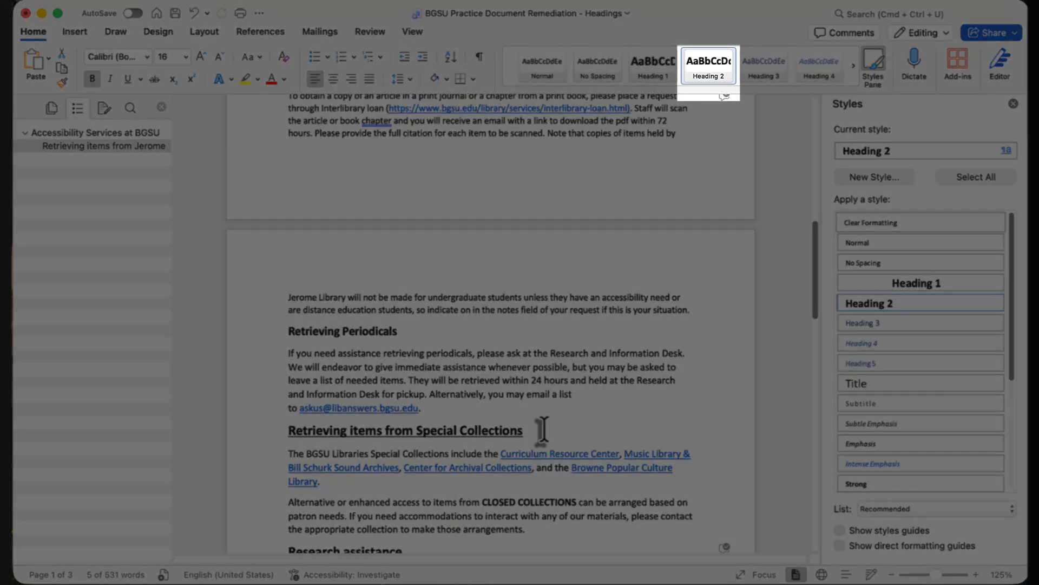
{"action": "left_click_drag", "start_coordinate": [542, 430], "coordinate": [286, 432]}
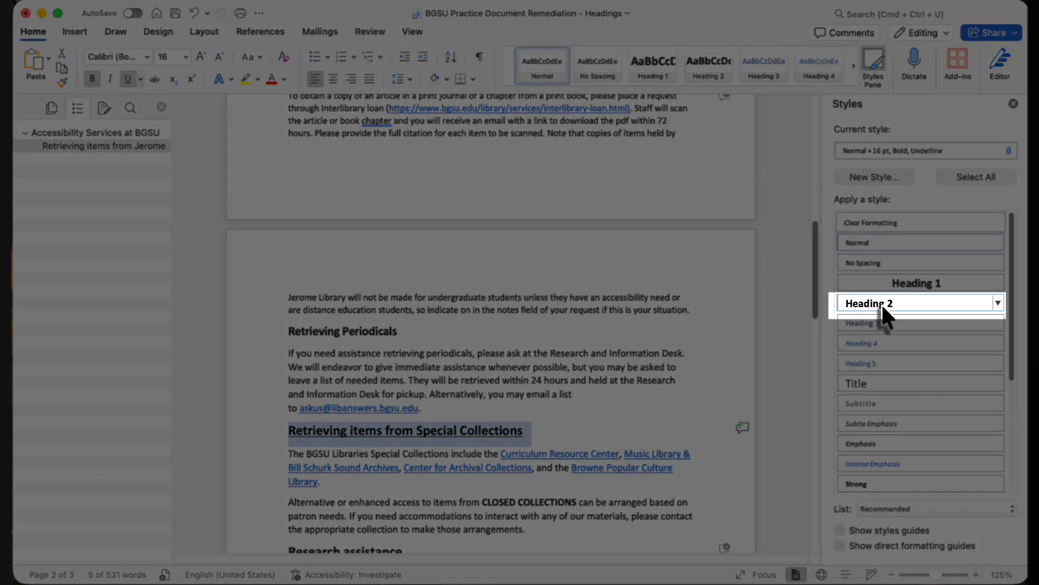
{"action": "left_click", "coordinate": [883, 307]}
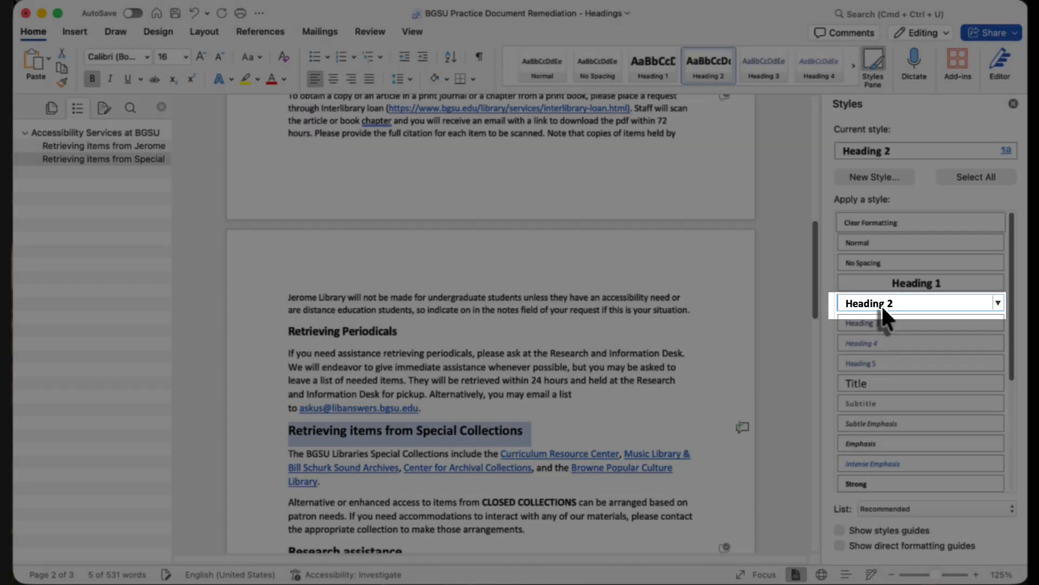
Step: Apply the Heading 2 style to the "Research assistance" section title
{"action": "scroll", "coordinate": [442, 348], "scroll_direction": "down", "scroll_amount": 5}
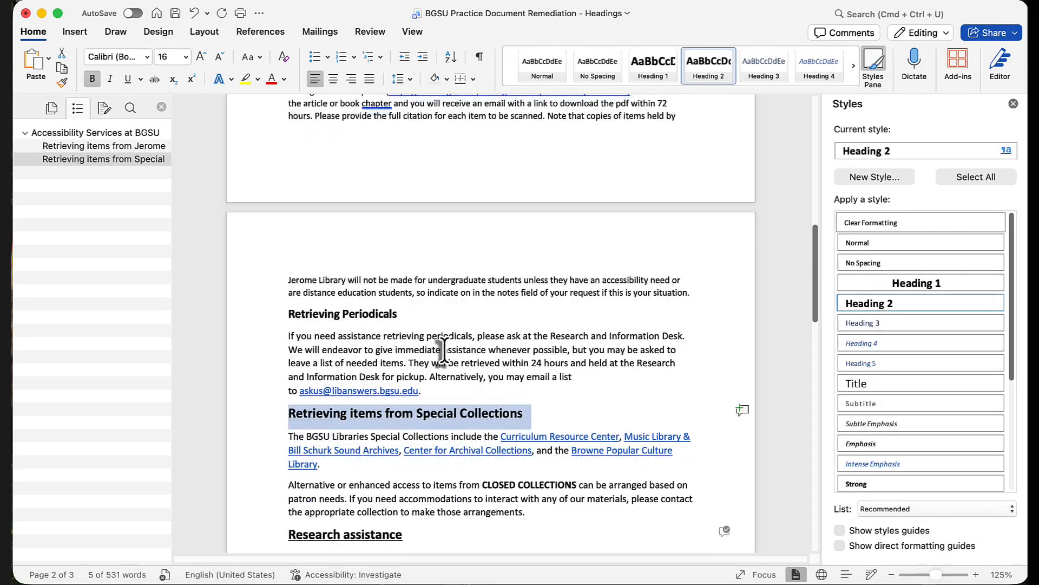
{"action": "scroll", "coordinate": [441, 352], "scroll_direction": "down", "scroll_amount": 1}
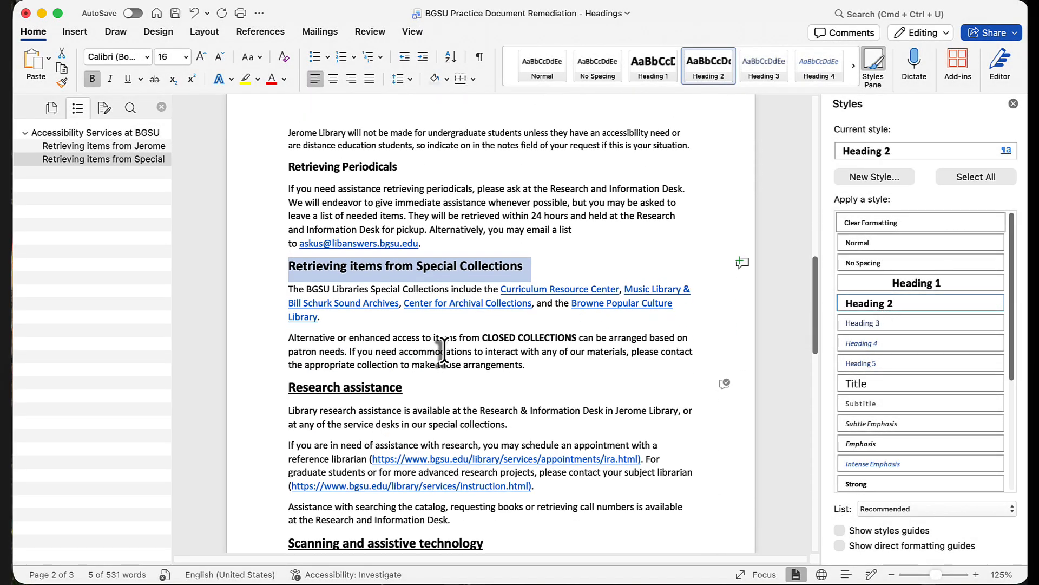
{"action": "left_click_drag", "start_coordinate": [418, 390], "coordinate": [274, 397]}
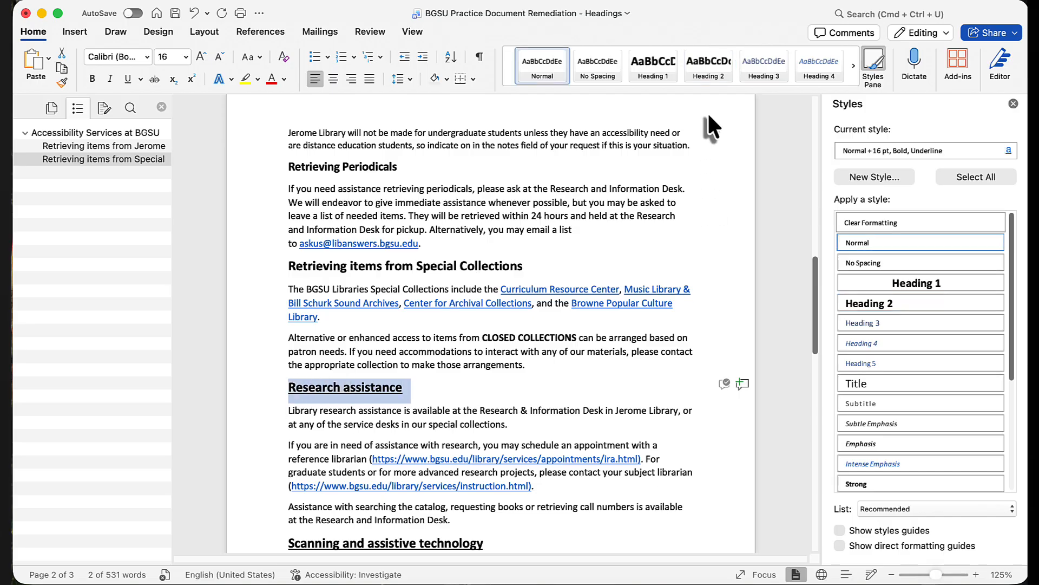
{"action": "left_click", "coordinate": [711, 76]}
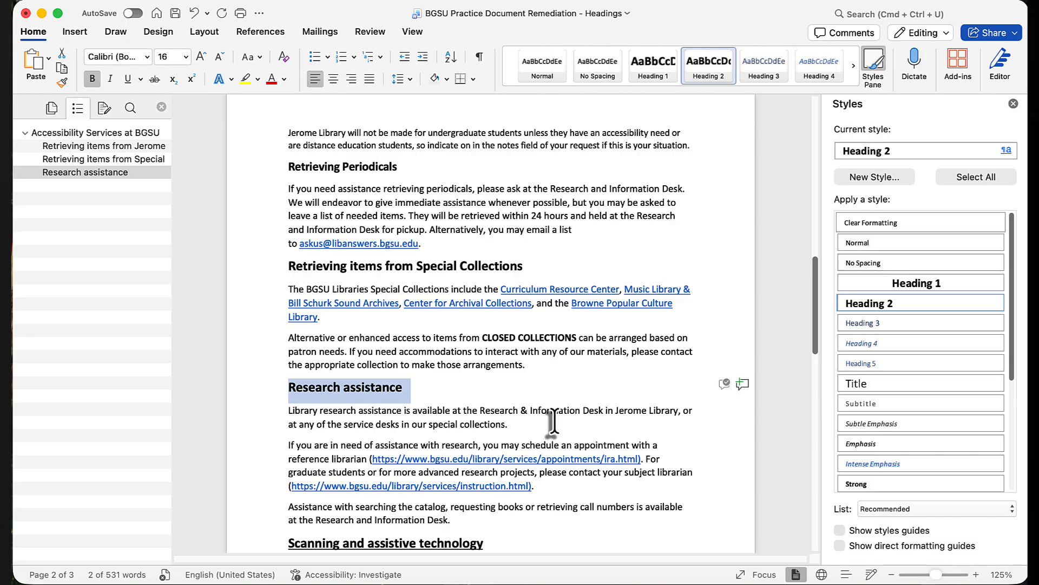
Step: Apply the Heading 2 style to the "Scanning and assistive technology" section title
{"action": "scroll", "coordinate": [551, 418], "scroll_direction": "down", "scroll_amount": 5}
{"action": "left_click_drag", "start_coordinate": [484, 425], "coordinate": [287, 433]}
{"action": "left_click", "coordinate": [723, 77]}
Step: Apply the Heading 2 style to the "Physical access to Jerome Library" section title
{"action": "scroll", "coordinate": [543, 443], "scroll_direction": "down", "scroll_amount": 4}
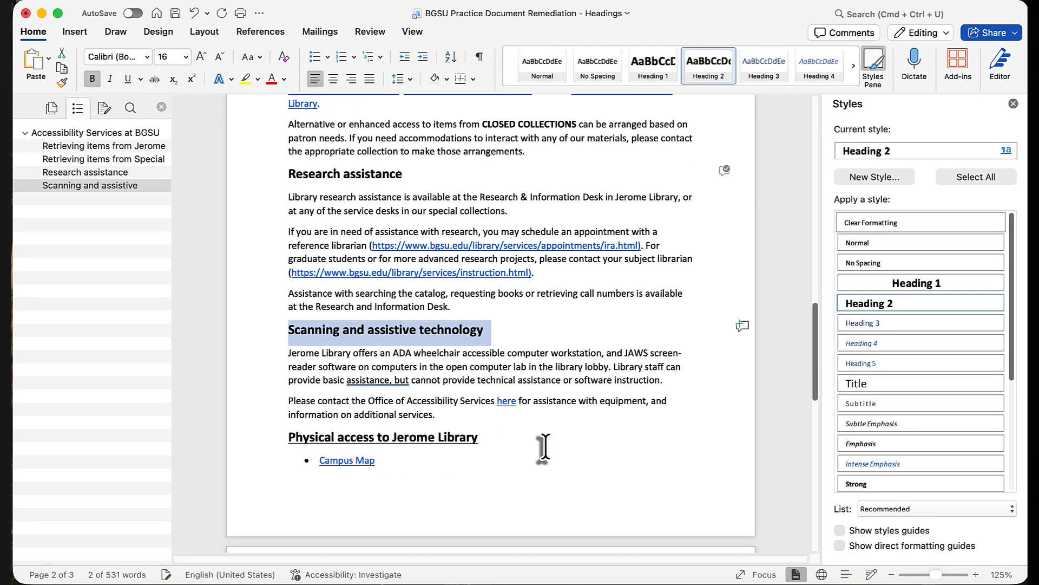
{"action": "left_click_drag", "start_coordinate": [479, 436], "coordinate": [301, 433]}
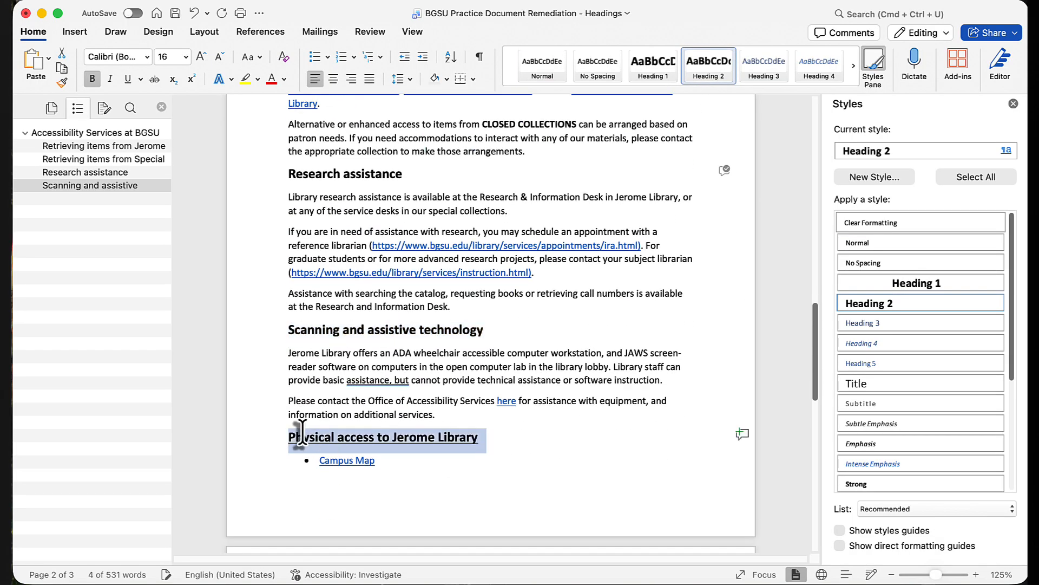
{"action": "left_click", "coordinate": [725, 77]}
{"action": "scroll", "coordinate": [580, 471], "scroll_direction": "down", "scroll_amount": 4}
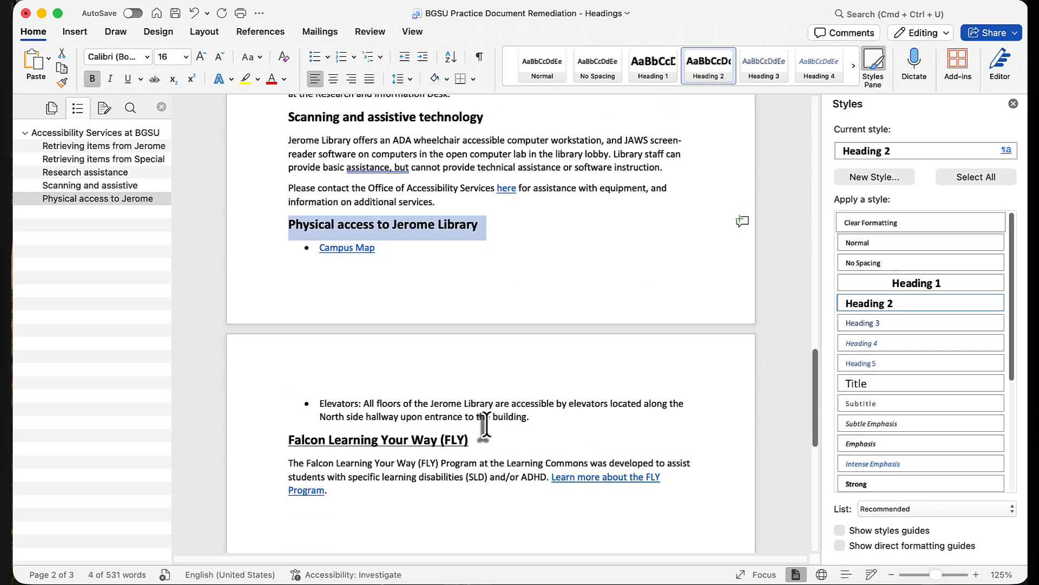
Step: Apply the Heading 2 style to the "Falcon Learning Your Way (FLY)" section title on page 3
{"action": "left_click_drag", "start_coordinate": [479, 439], "coordinate": [287, 439]}
{"action": "left_click", "coordinate": [710, 69]}
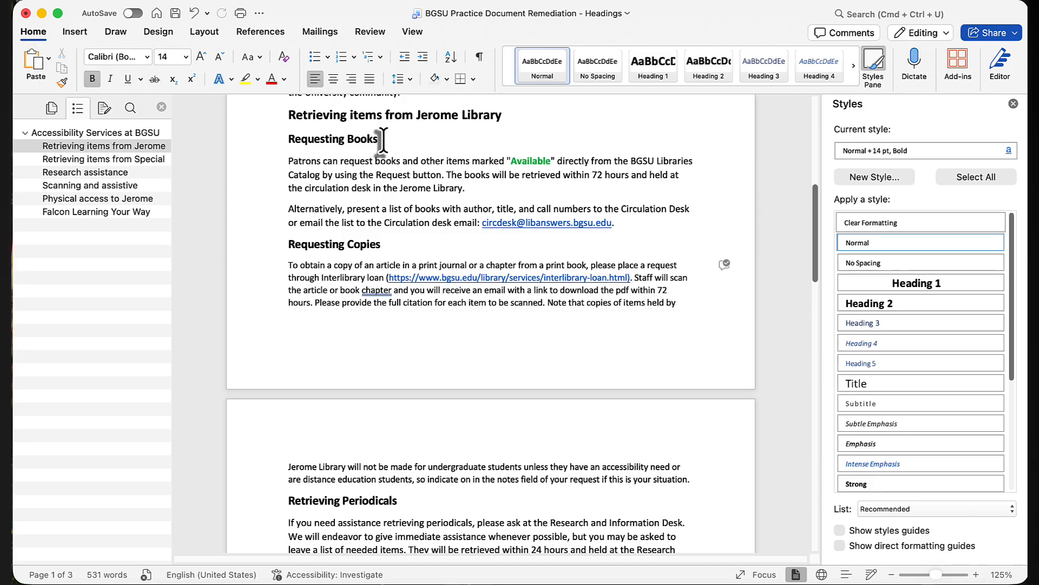
Step: Update the Heading 3 style to match the "Requesting Books" subheading's formatting, making that subheading a Heading 3
{"action": "left_click_drag", "start_coordinate": [383, 140], "coordinate": [306, 140]}
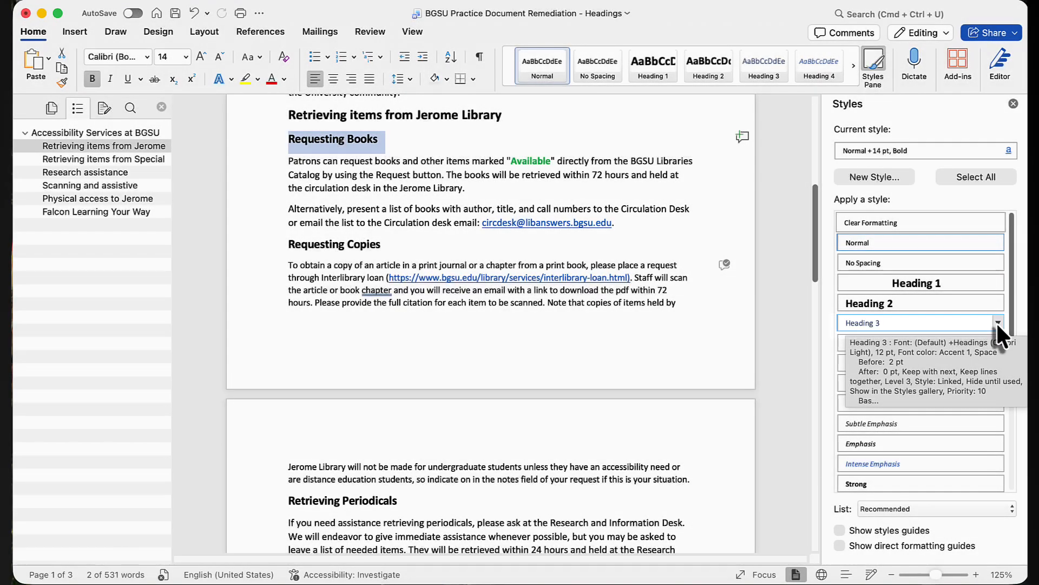
{"action": "left_click", "coordinate": [998, 322]}
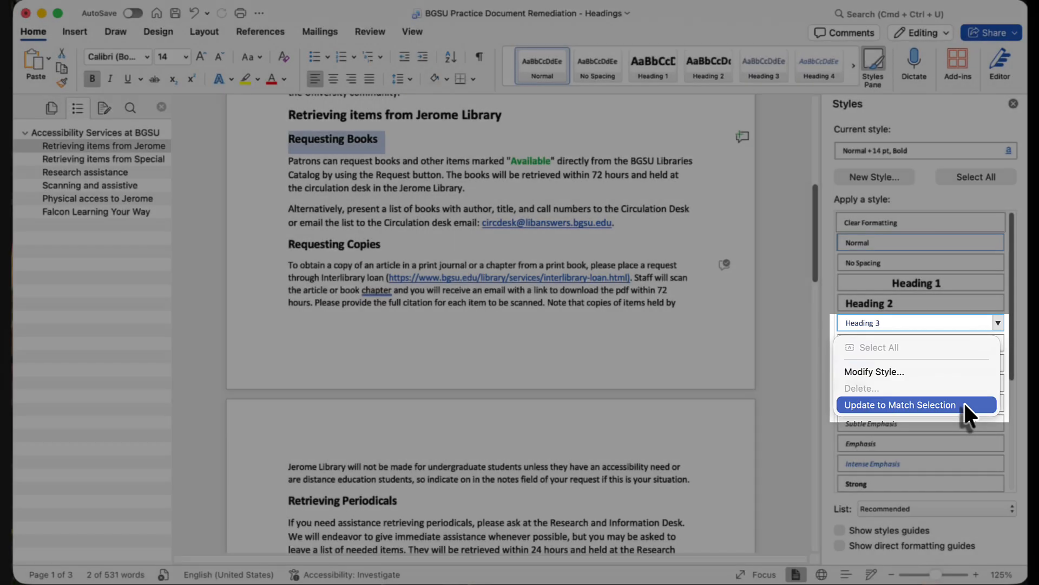
{"action": "left_click", "coordinate": [965, 404]}
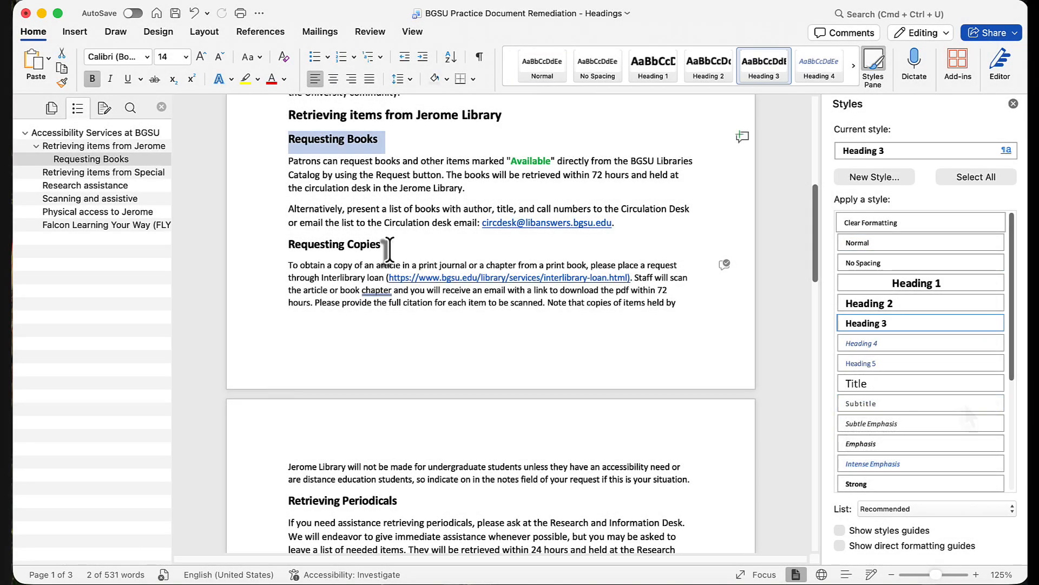
Step: Apply the Heading 3 style to the "Requesting Copies" and "Retrieving Periodicals" subheadings
{"action": "left_click_drag", "start_coordinate": [388, 246], "coordinate": [292, 241]}
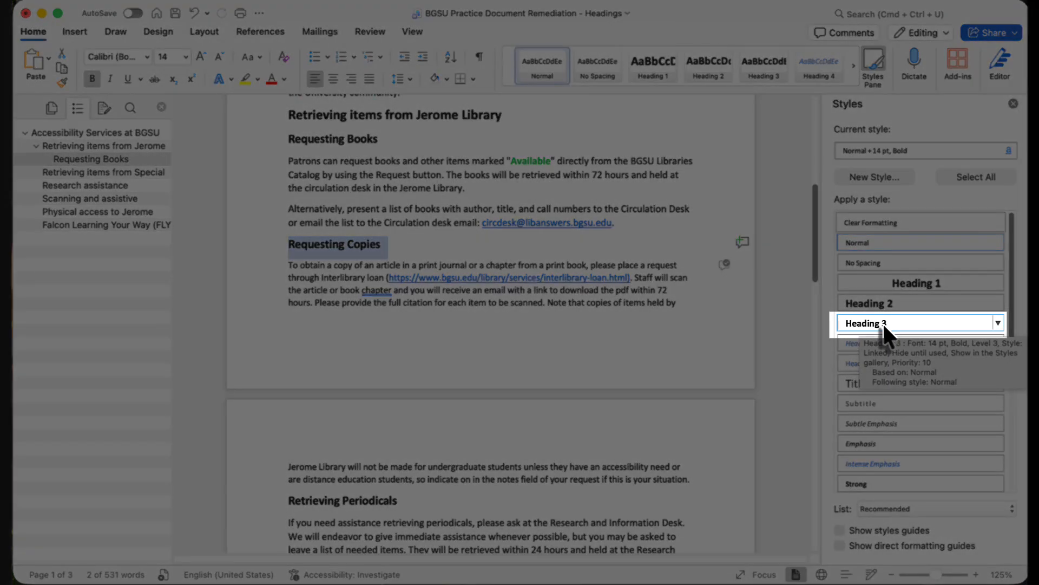
{"action": "left_click", "coordinate": [885, 325]}
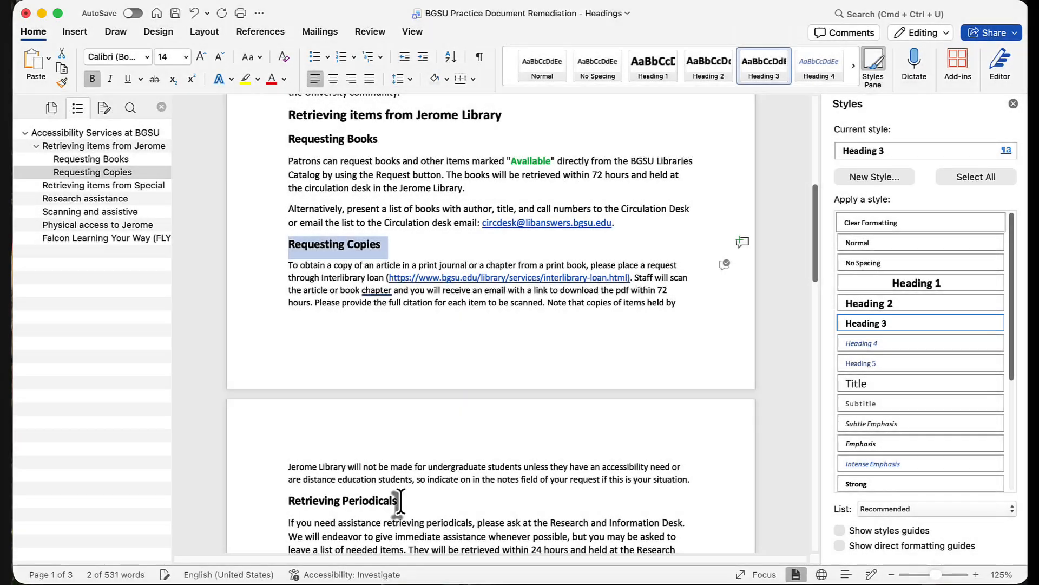
{"action": "left_click_drag", "start_coordinate": [400, 500], "coordinate": [289, 500]}
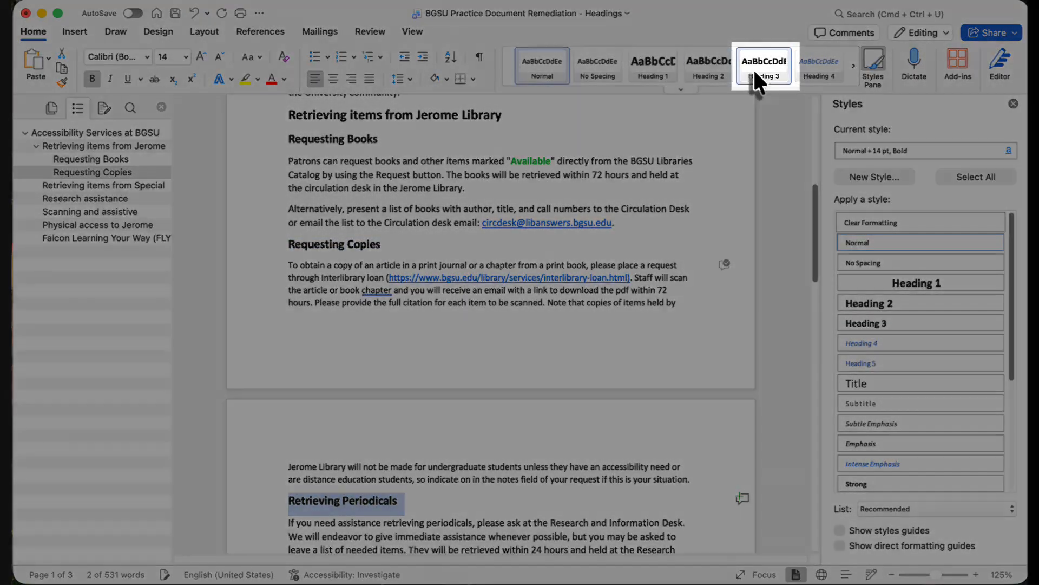
{"action": "left_click", "coordinate": [757, 76]}
Step: Set the list of available styles to show all styles instead of only the recommended ones
{"action": "scroll", "coordinate": [641, 381], "scroll_direction": "down", "scroll_amount": 5}
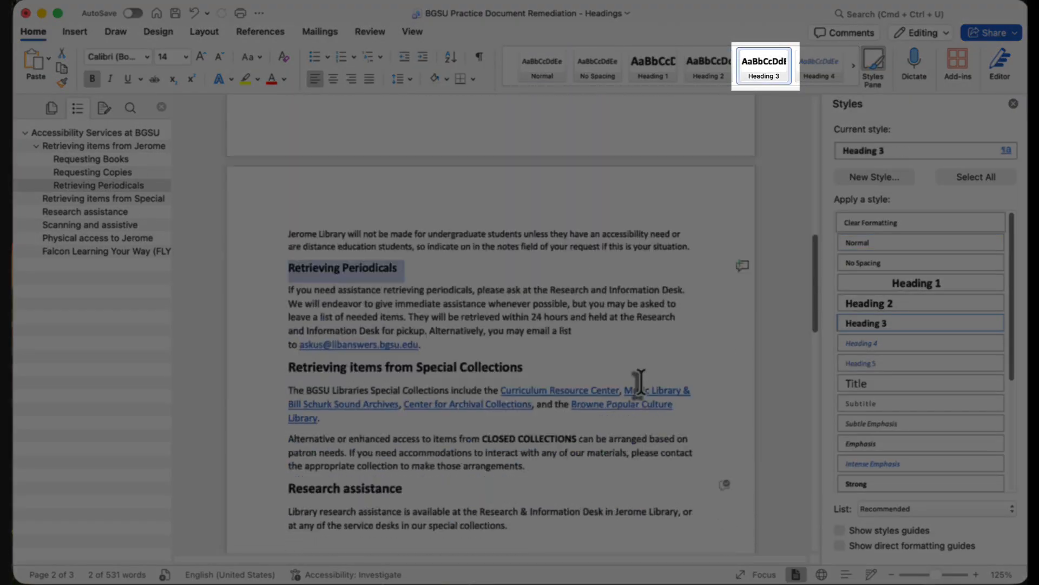
{"action": "scroll", "coordinate": [641, 381], "scroll_direction": "up", "scroll_amount": 15}
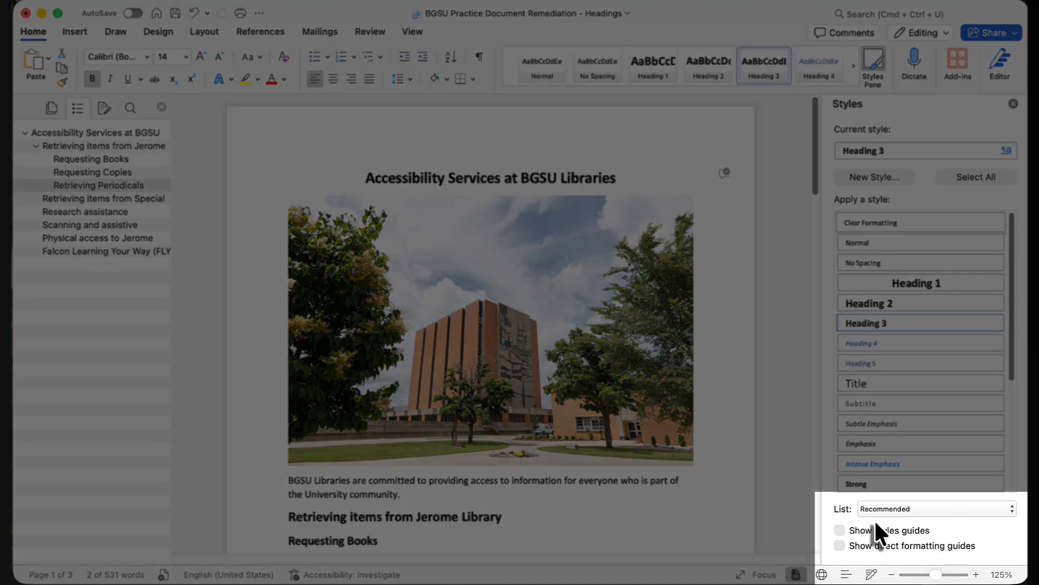
{"action": "left_click", "coordinate": [988, 508]}
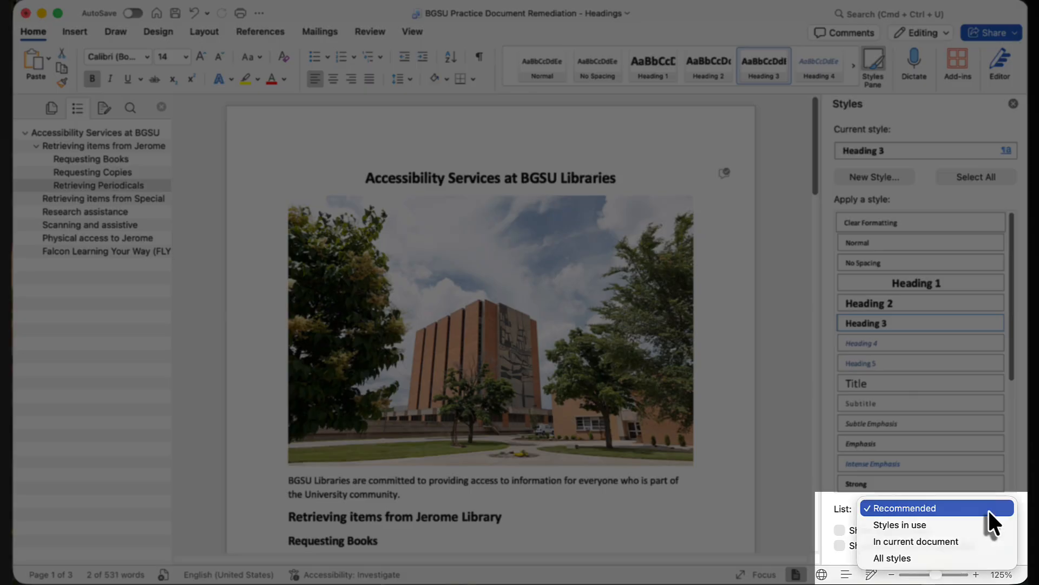
{"action": "left_click", "coordinate": [981, 557]}
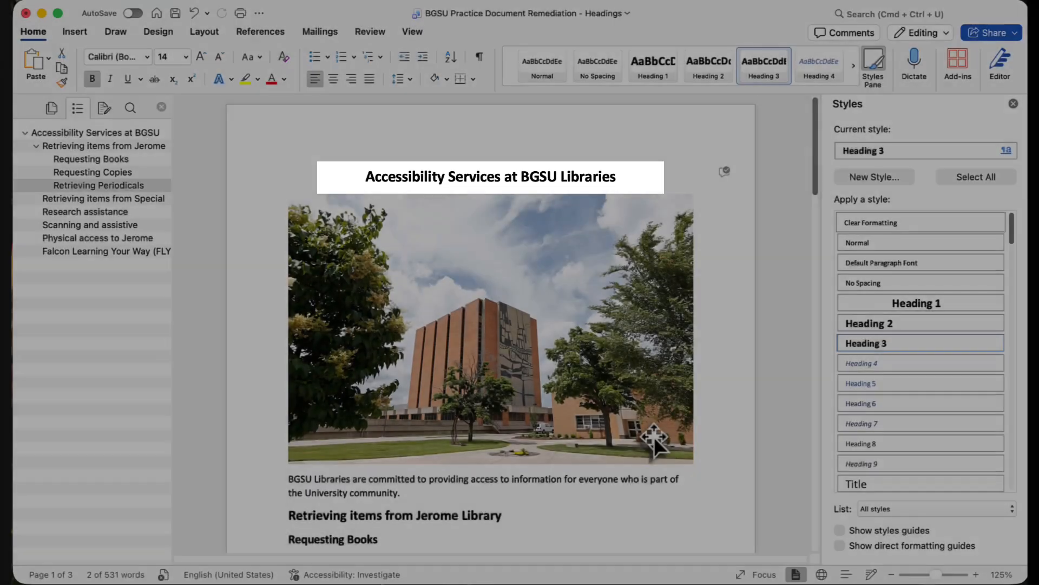
Step: Check the heading navigation by jumping to the Special Collections, Physical access, Requesting Copies and Retrieving items from Jerome Library headings
{"action": "scroll", "coordinate": [654, 436], "scroll_direction": "down", "scroll_amount": 6}
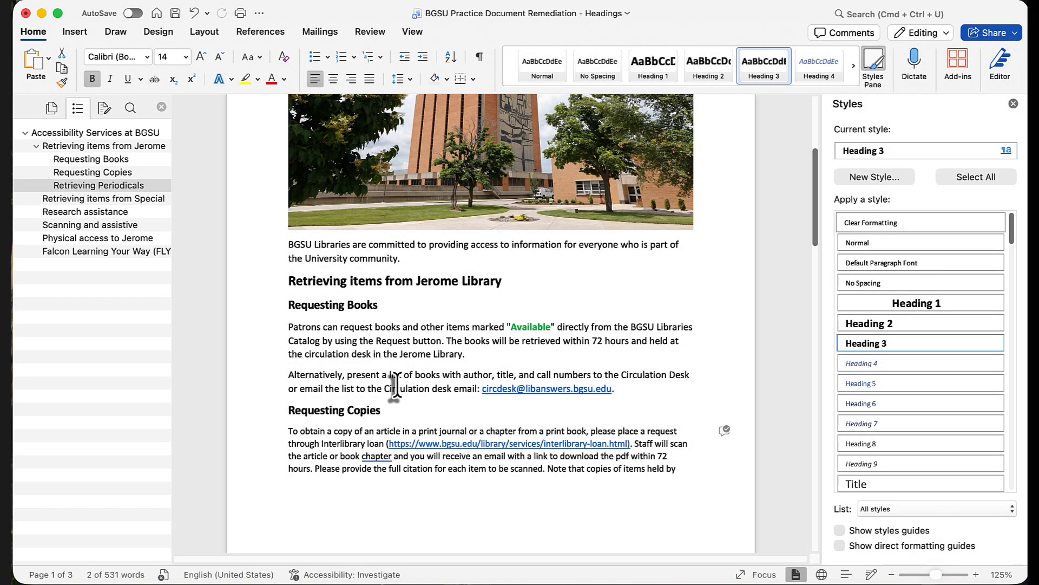
{"action": "left_click", "coordinate": [65, 200]}
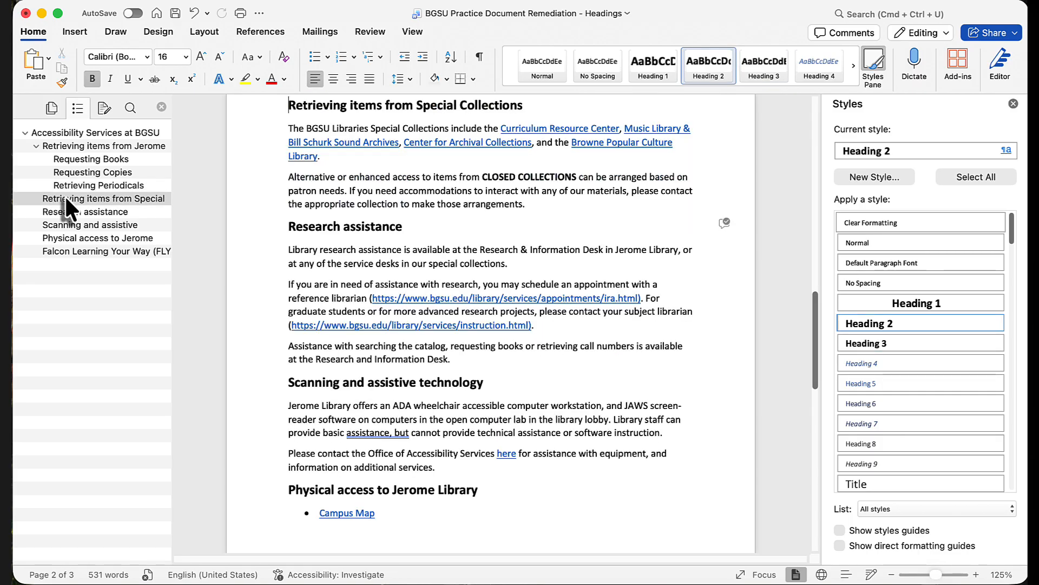
{"action": "left_click", "coordinate": [69, 239]}
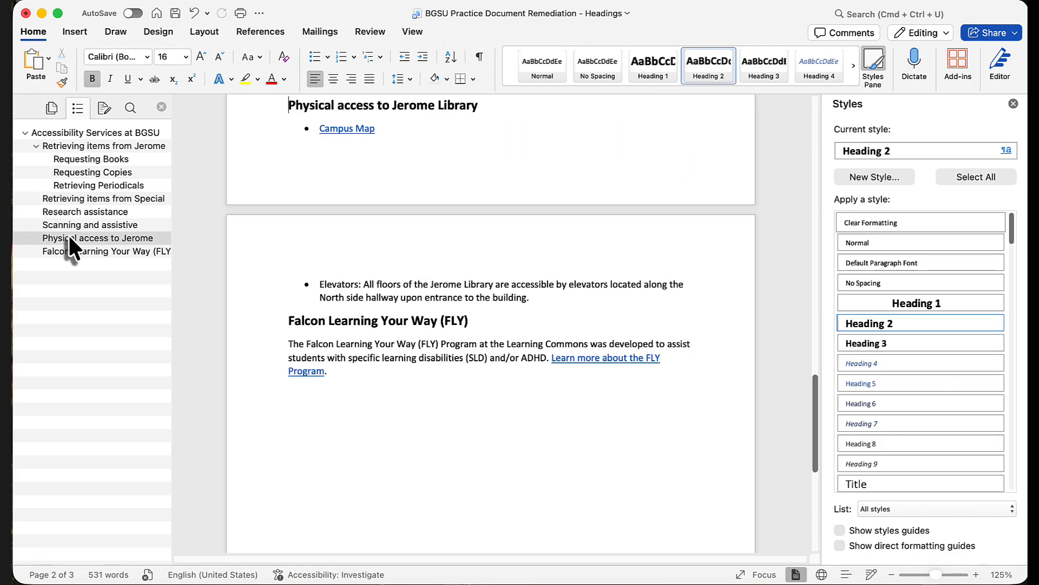
{"action": "left_click", "coordinate": [76, 174]}
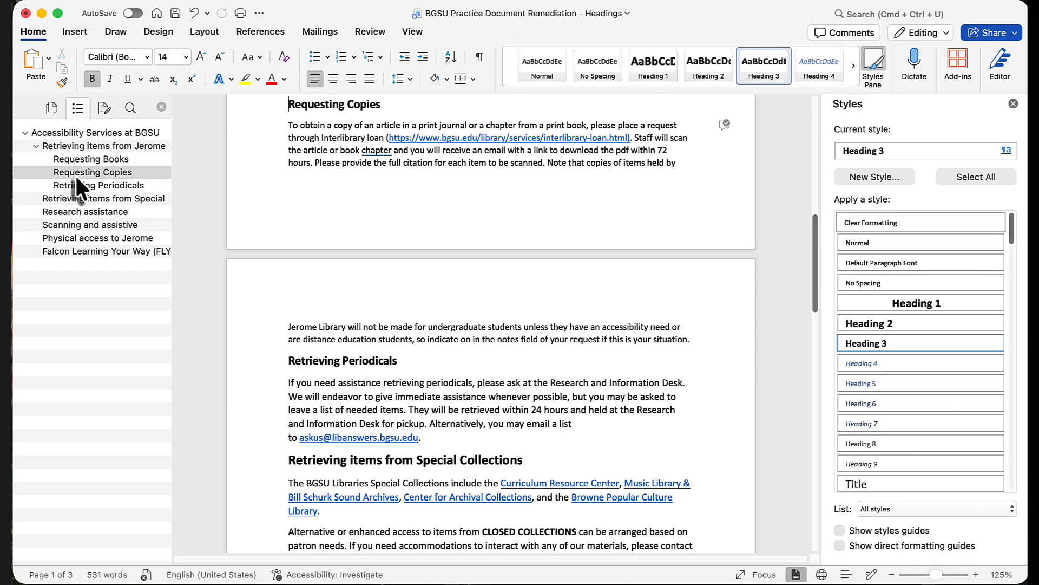
{"action": "left_click", "coordinate": [76, 145]}
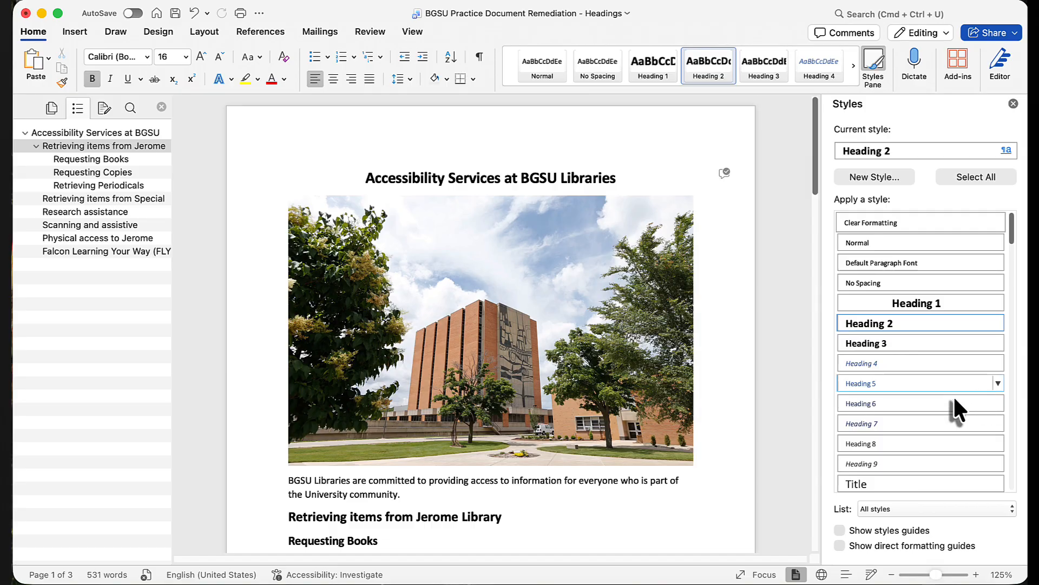
Step: View the options for modifying or updating the Heading 1 style, leaving the style as it is
{"action": "left_click", "coordinate": [997, 303]}
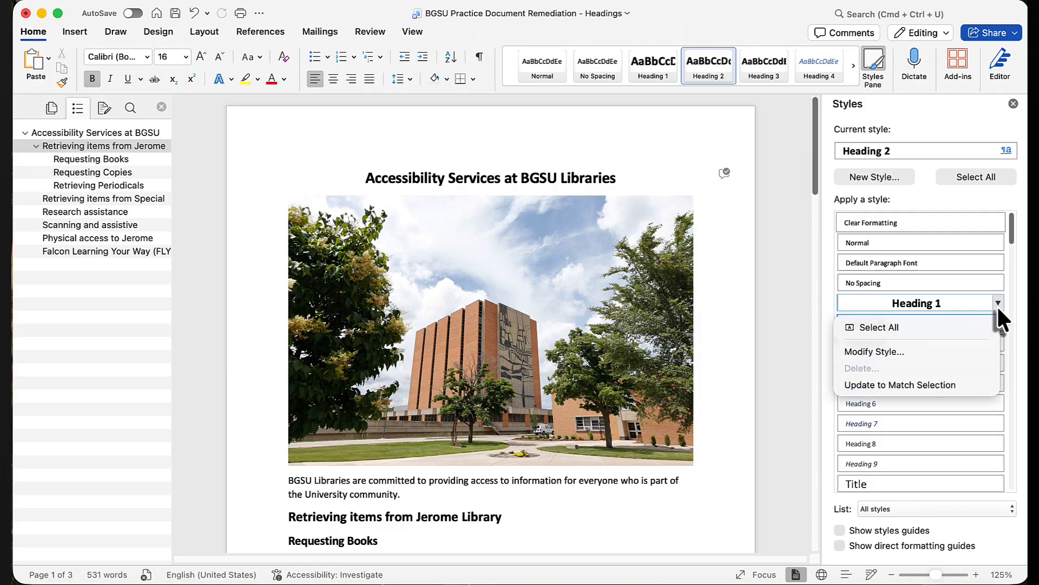
{"action": "left_click", "coordinate": [998, 305]}
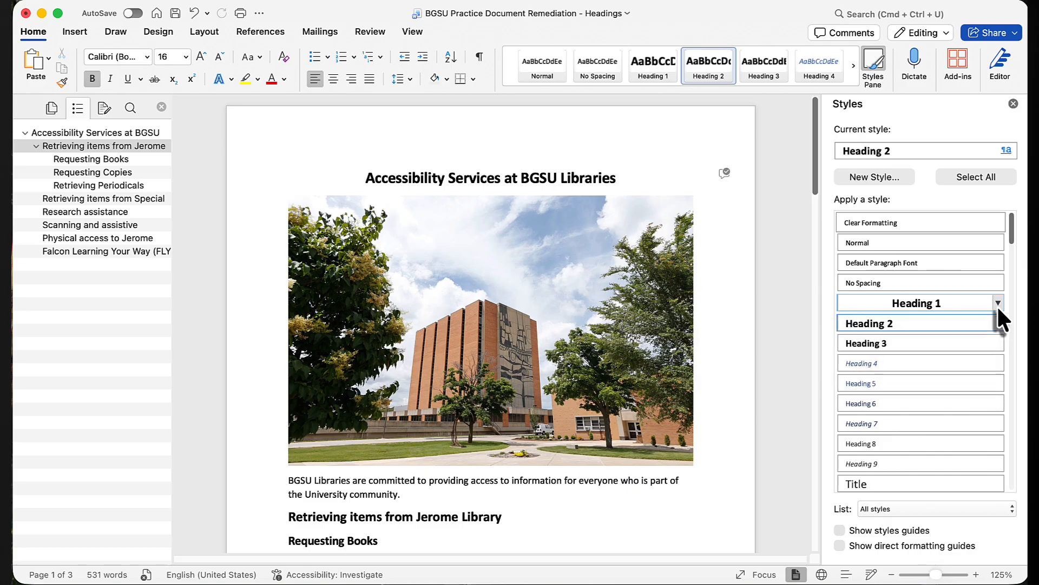